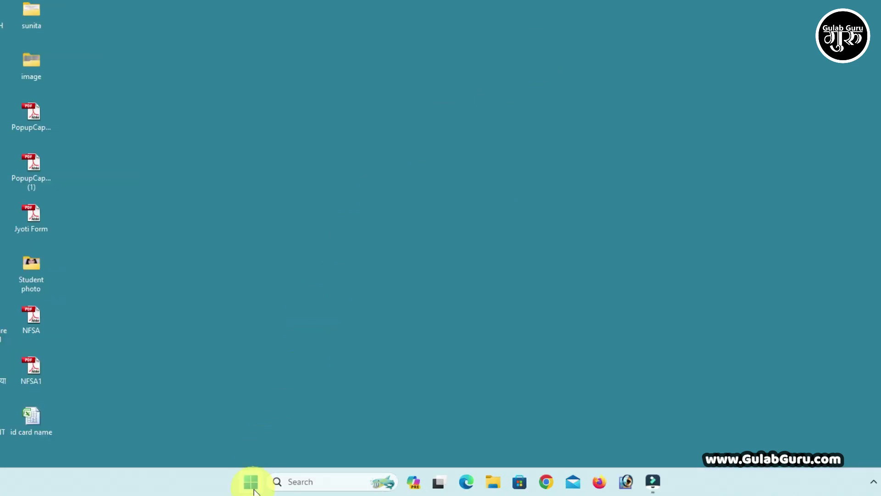
Step: Search Windows for "add or remove programs" and open that settings page
click(253, 488)
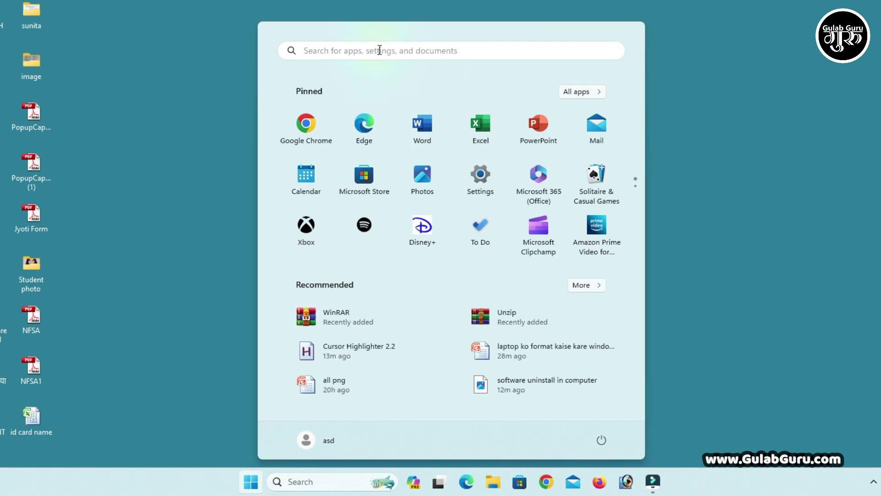
click(380, 50)
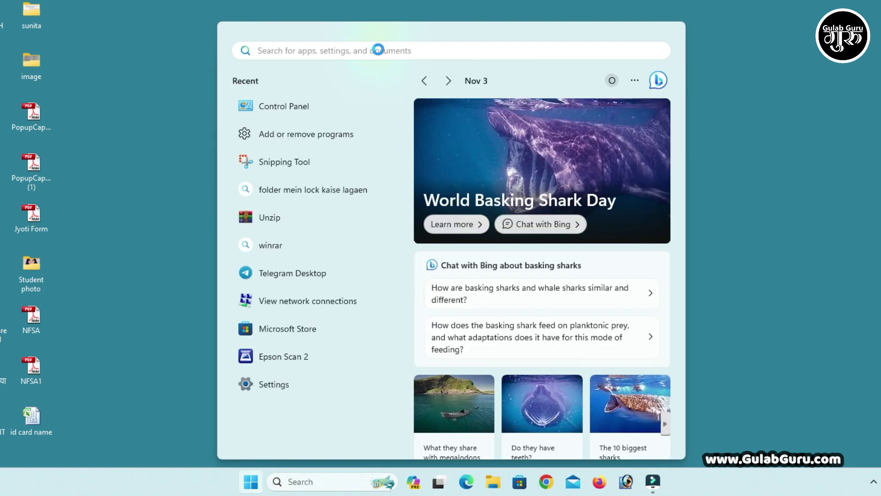
text(add)
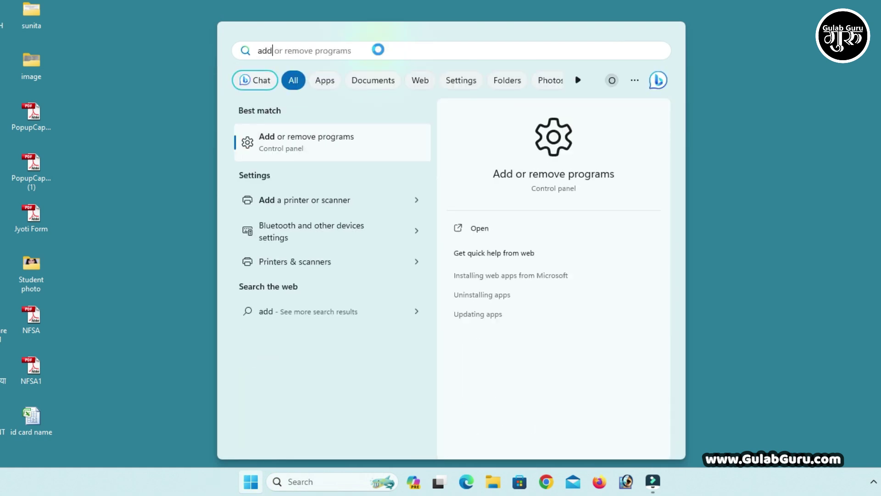
key(Tab)
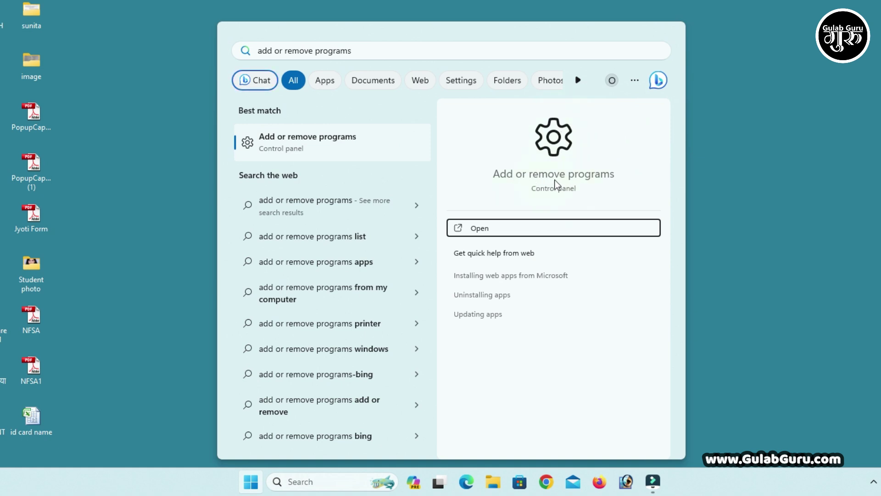
click(558, 138)
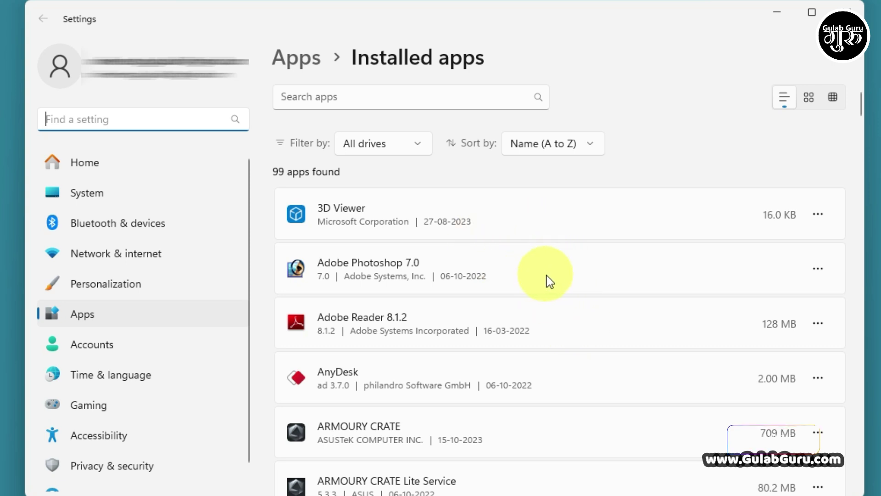
Step: Browse the installed apps list and open the available actions for Mozilla Firefox (x86 en-US)
scroll(547, 275, down, 10)
scroll(547, 275, down, 15)
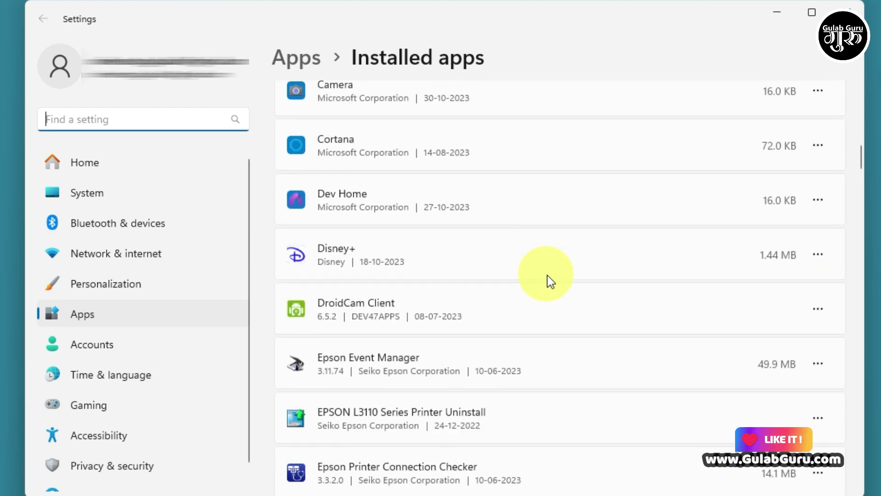
scroll(547, 275, down, 12)
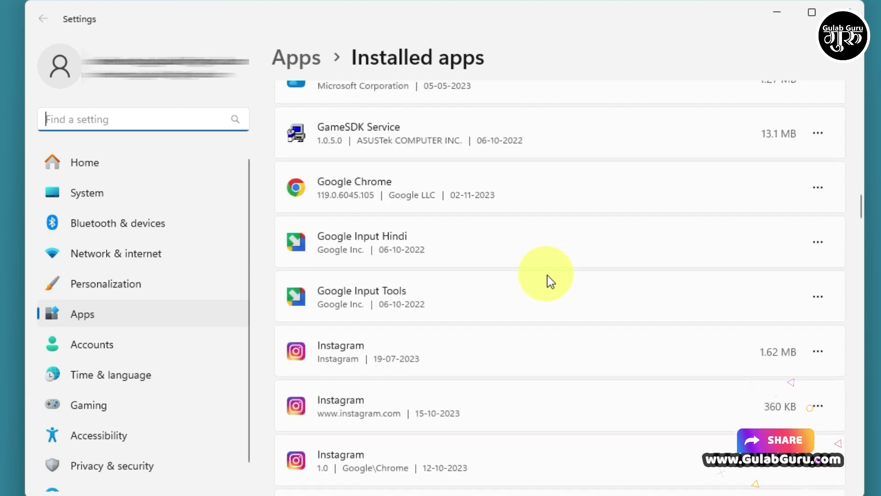
scroll(548, 275, down, 3)
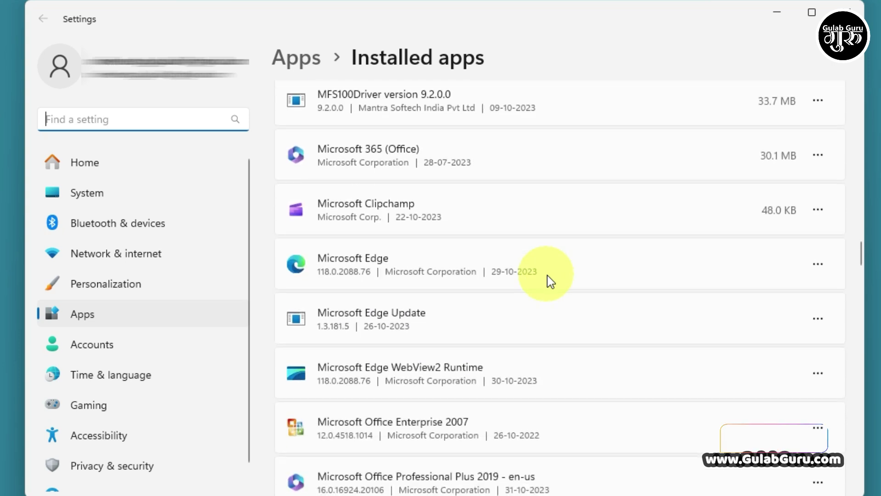
scroll(548, 274, down, 12)
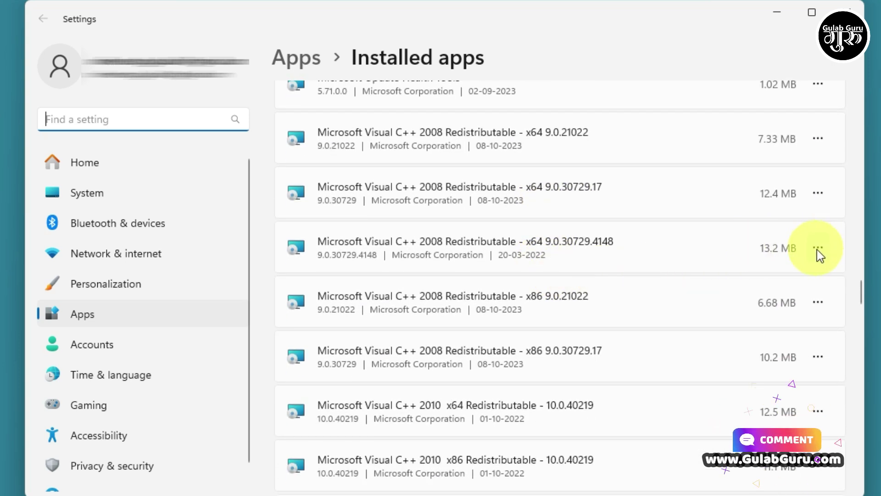
scroll(743, 330, down, 6)
scroll(645, 332, down, 5)
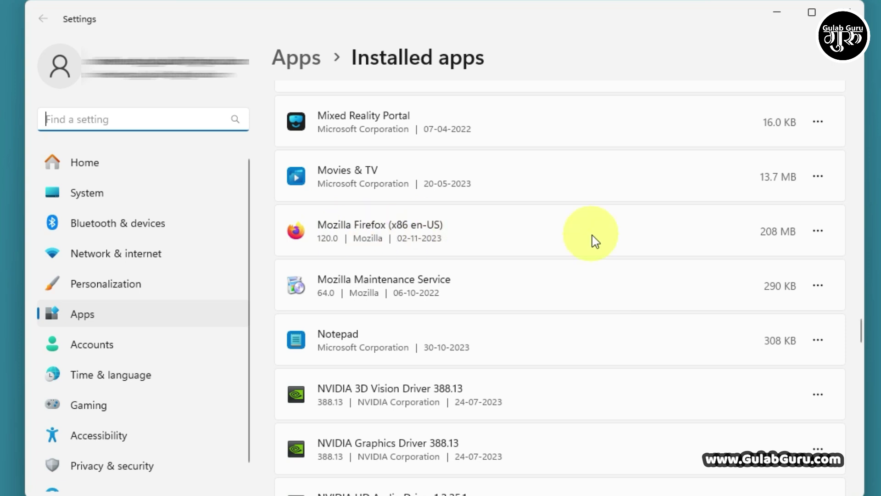
click(819, 231)
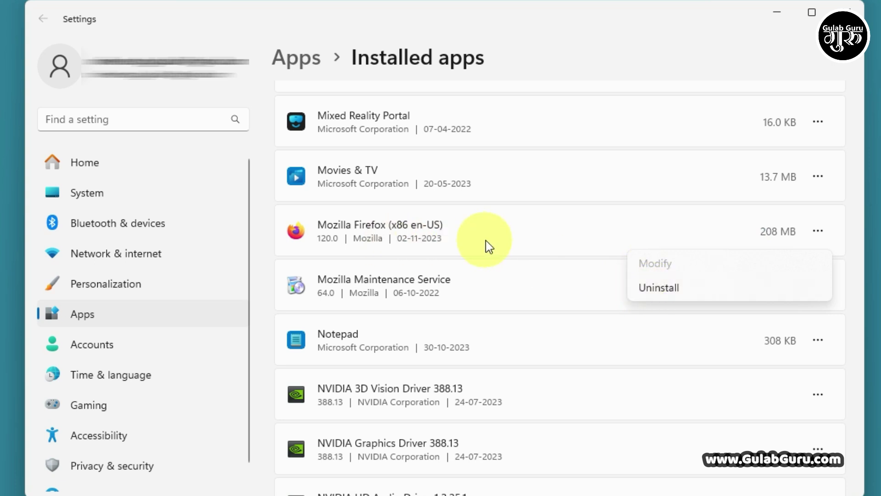
Step: Look through the remaining installed apps down to the end of the list
scroll(516, 233, down, 10)
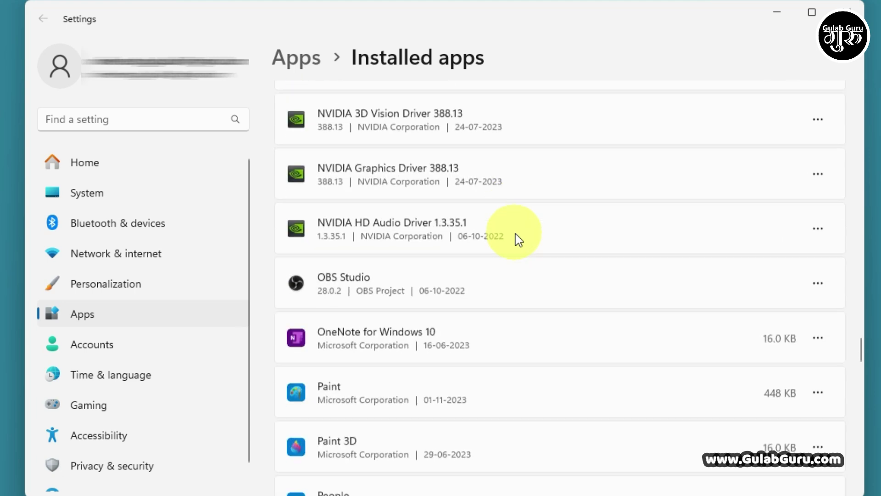
scroll(516, 233, down, 15)
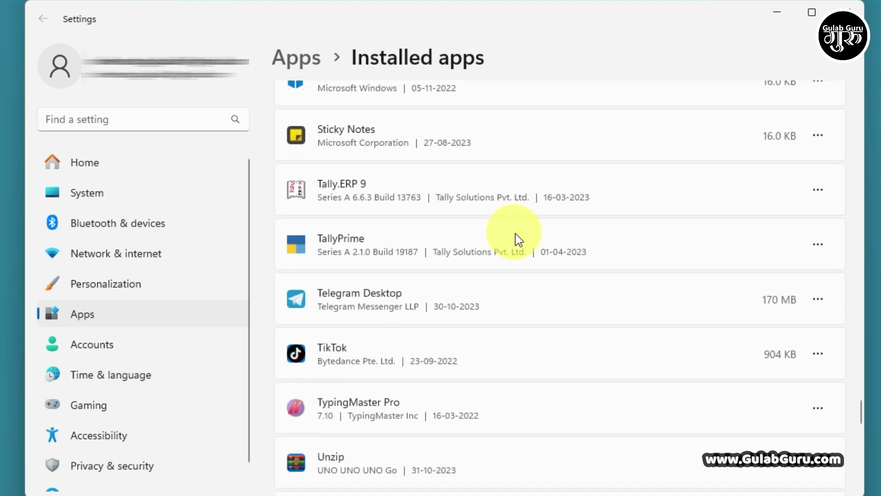
scroll(519, 238, down, 6)
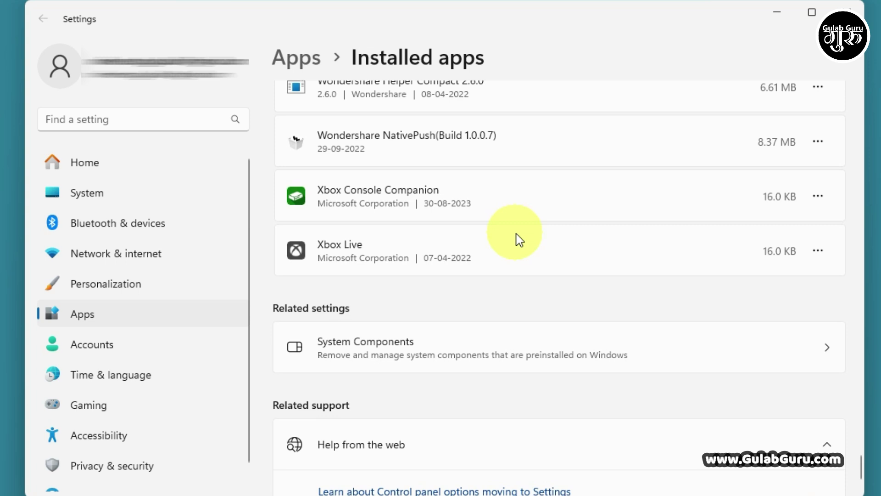
scroll(519, 239, up, 9)
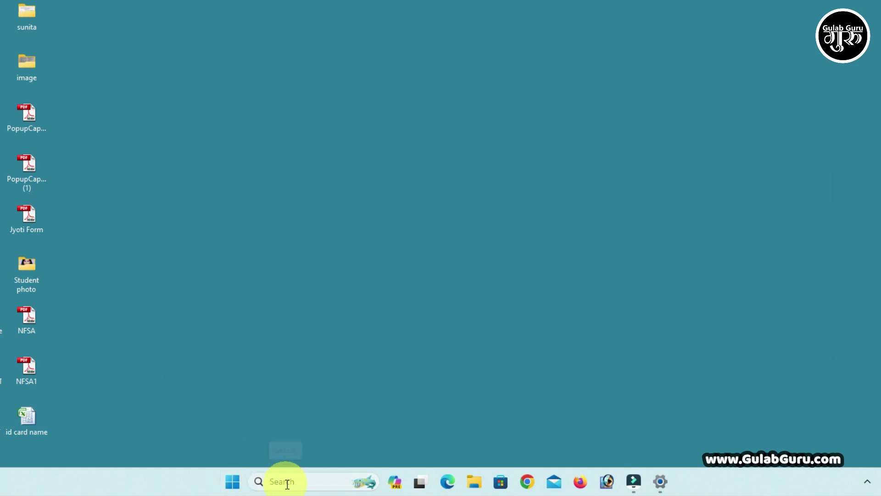
Step: Search Windows for Control Panel and open it
click(233, 482)
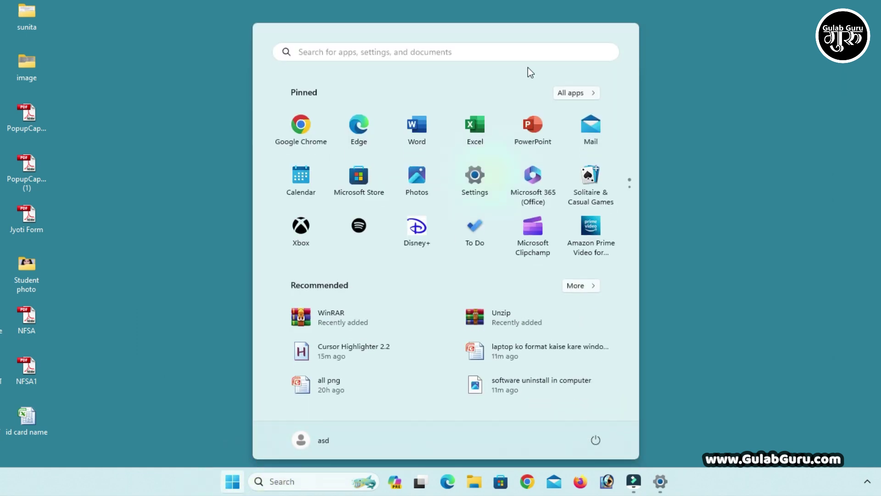
click(472, 55)
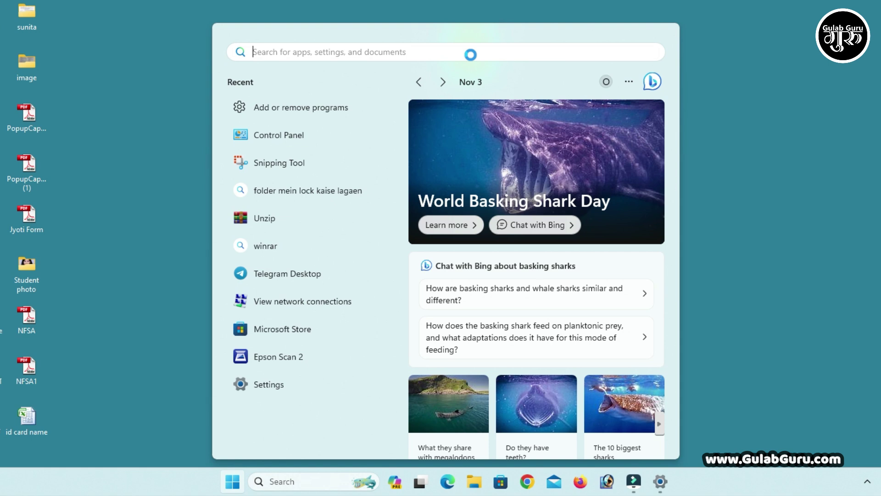
text(con)
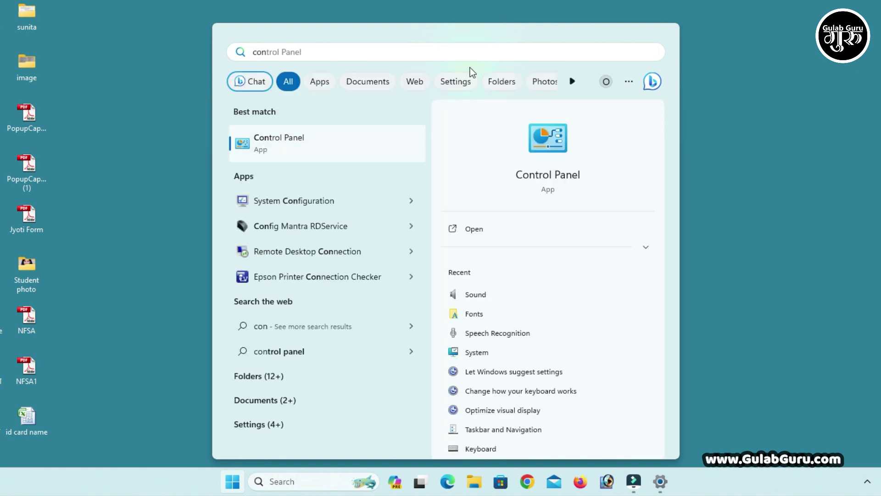
key(Tab)
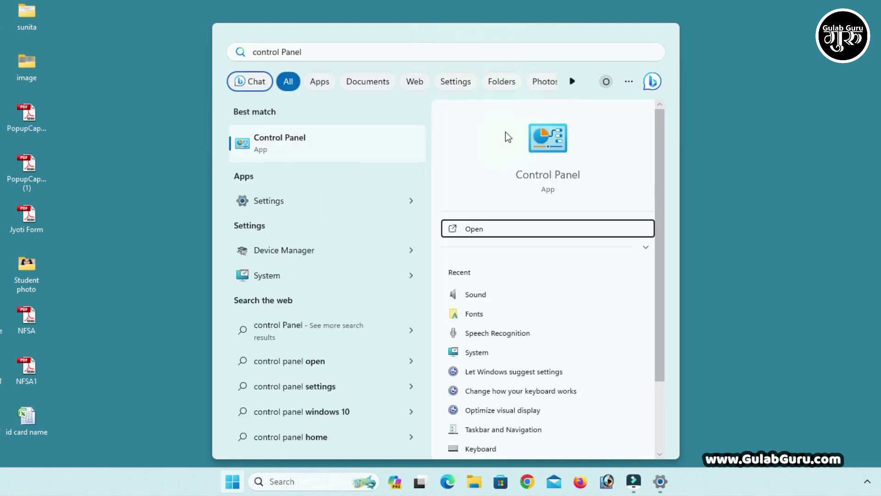
click(558, 136)
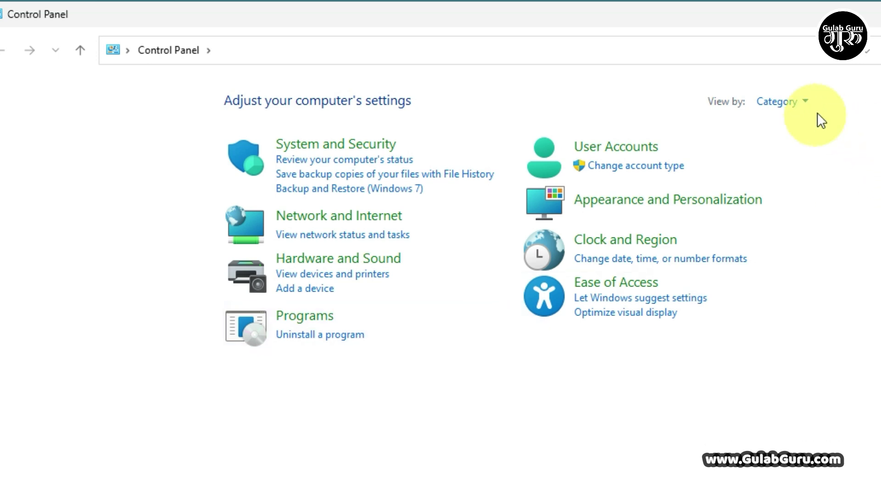
Step: Keep the Category view, go to the Programs category and open the page for uninstalling a program
click(809, 102)
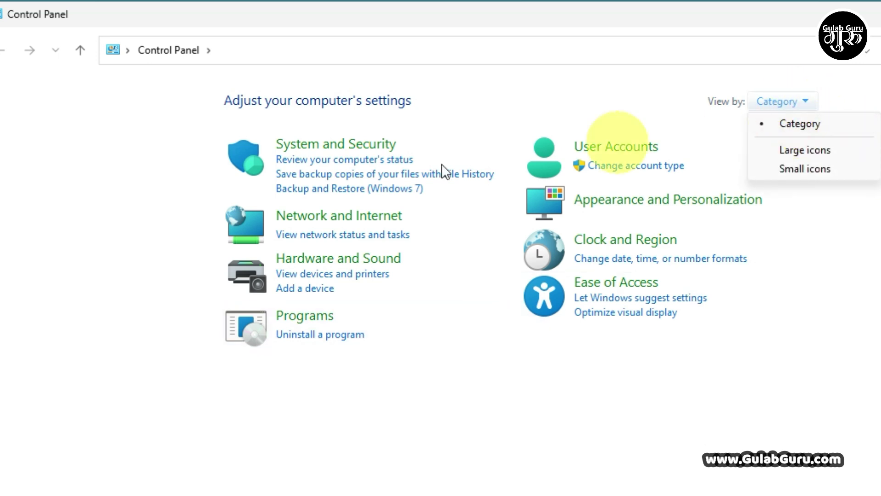
click(533, 363)
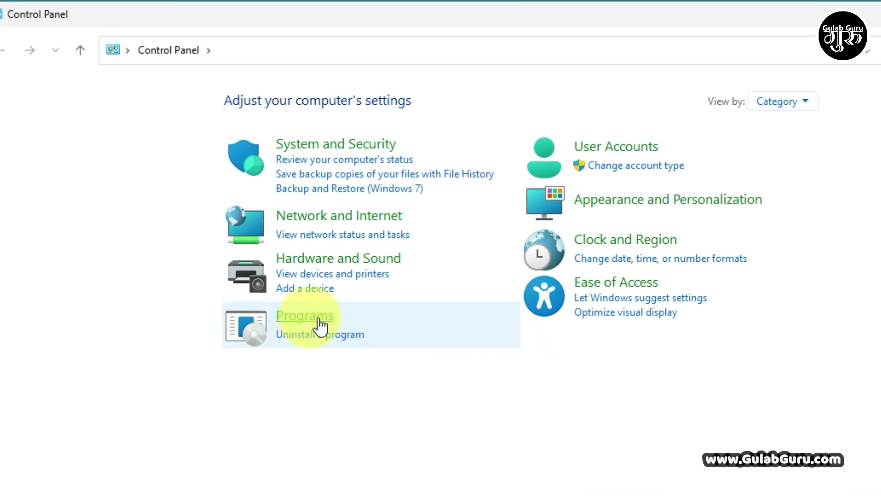
click(296, 319)
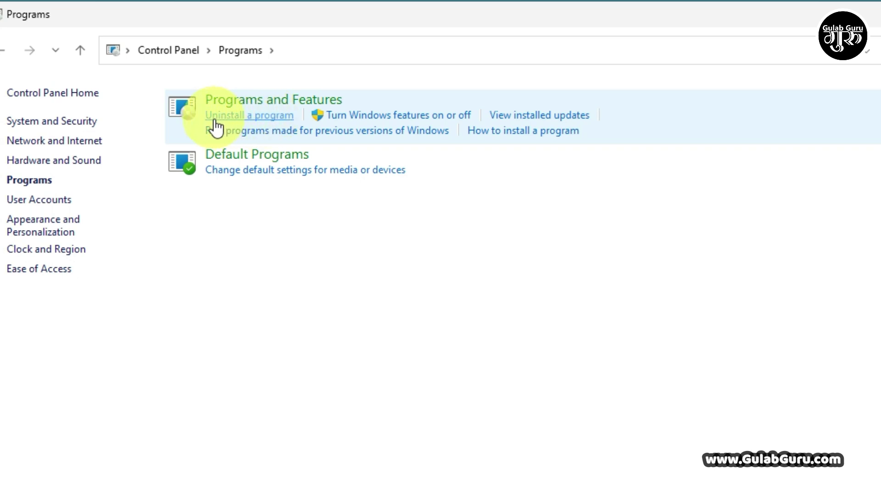
click(260, 117)
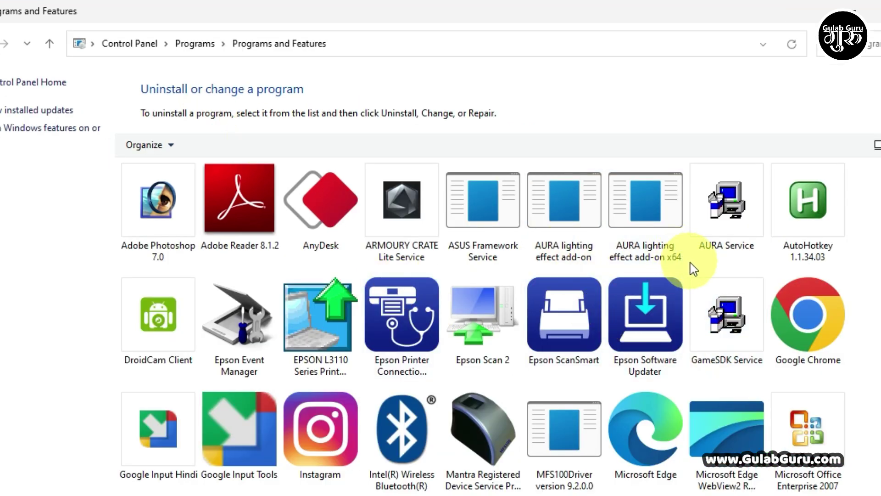
Step: Find Mozilla Firefox (x86 en-US) in the program list and bring up its uninstall option without running it
scroll(693, 269, down, 10)
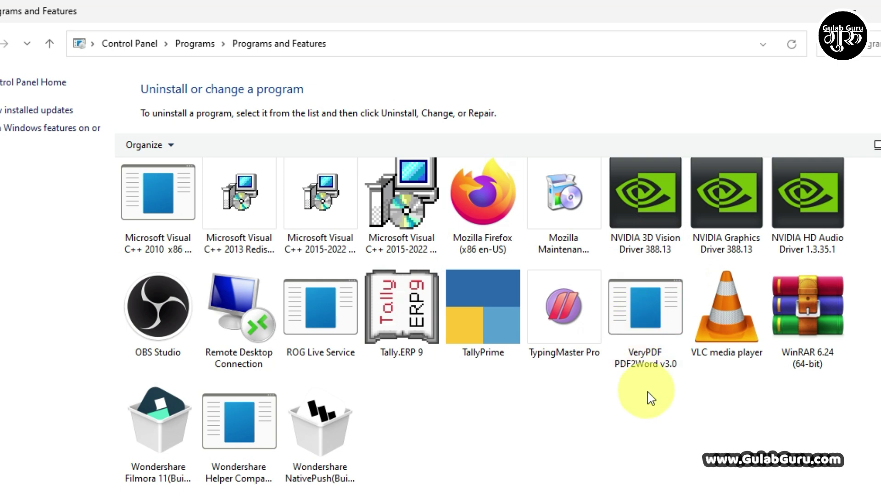
click(479, 195)
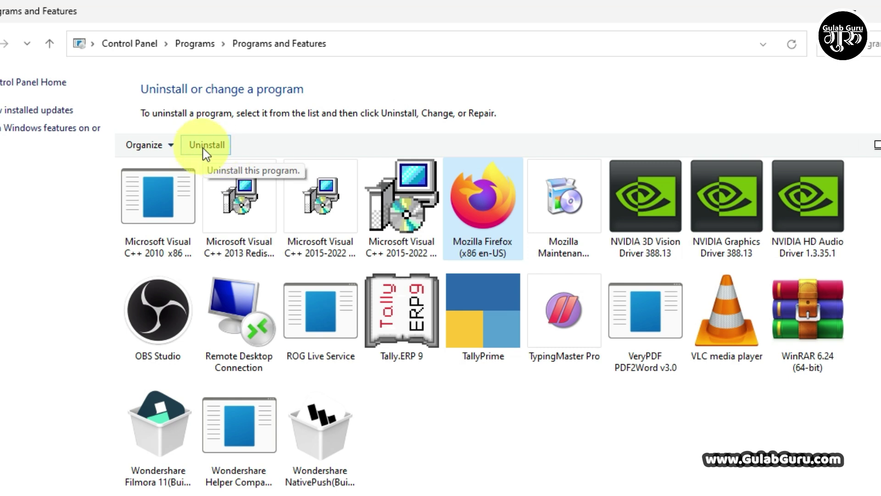
drag(482, 202, 514, 202)
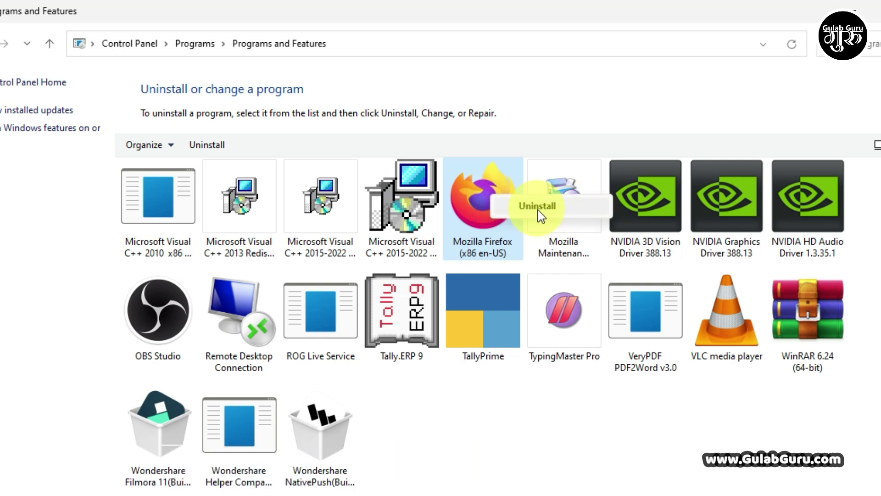
click(590, 425)
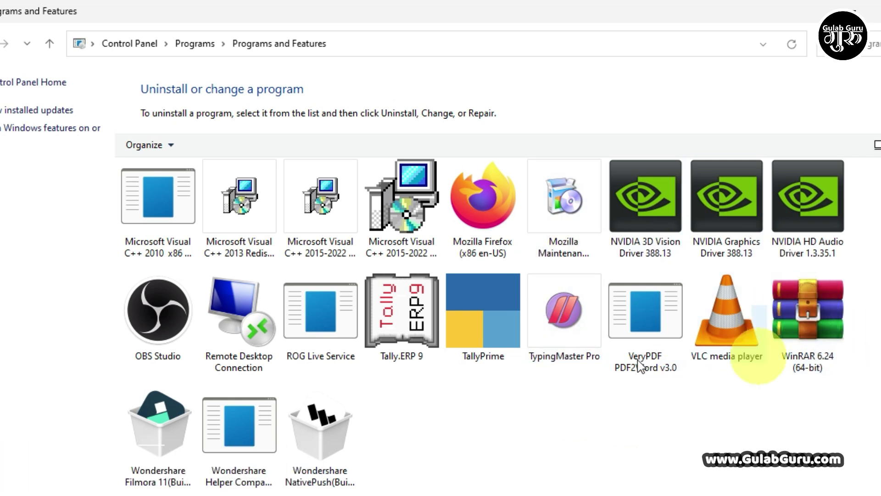
Step: Switch to the Settings installed apps list and try to uninstall WinRAR 6.24 (64-bit) from there
click(794, 293)
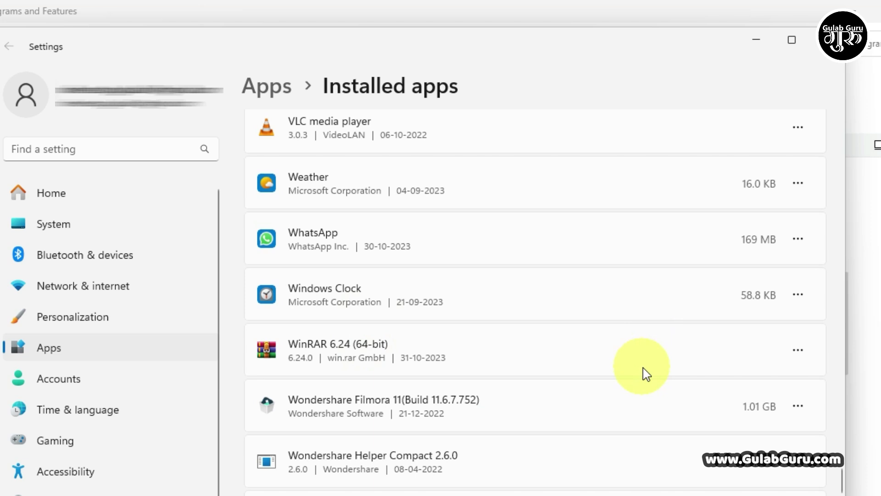
click(799, 350)
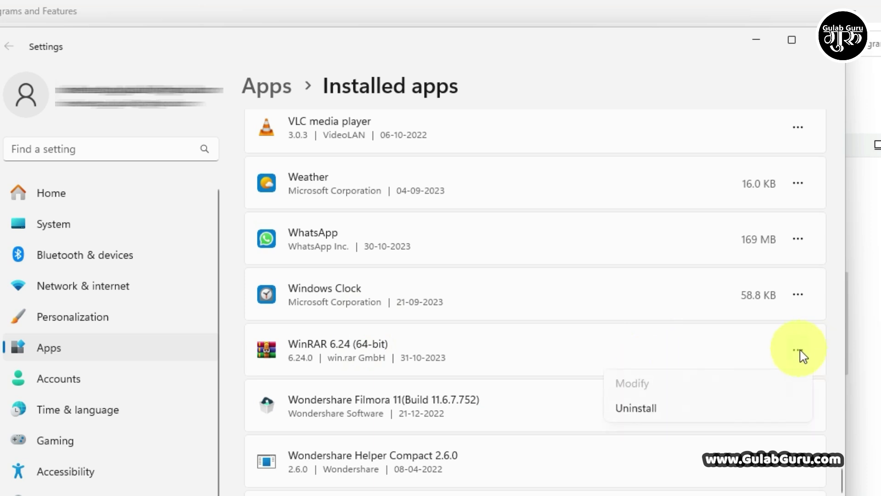
click(641, 410)
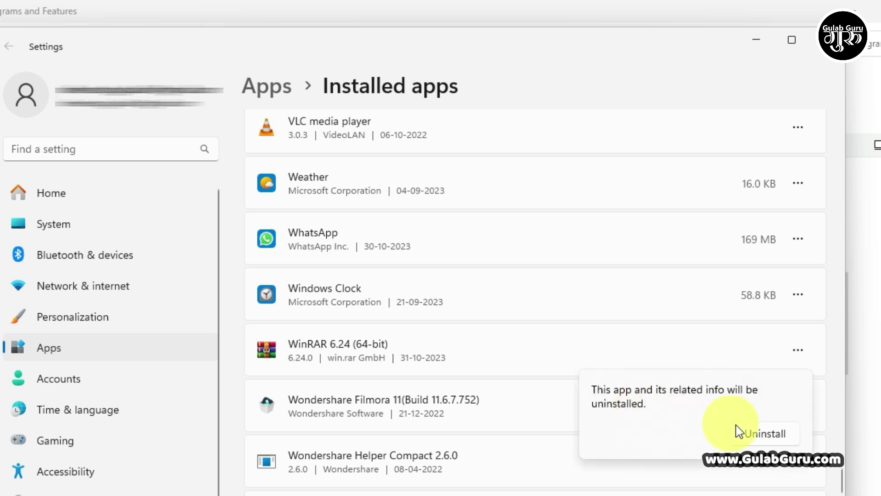
click(764, 434)
click(826, 40)
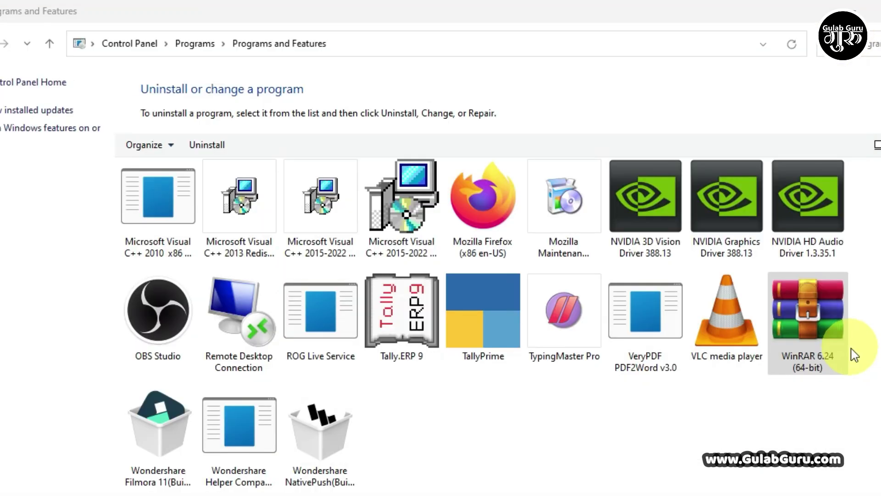
Step: Uninstall WinRAR 6.24 (64-bit) from the Programs and Features list and confirm the removal
right_click(803, 312)
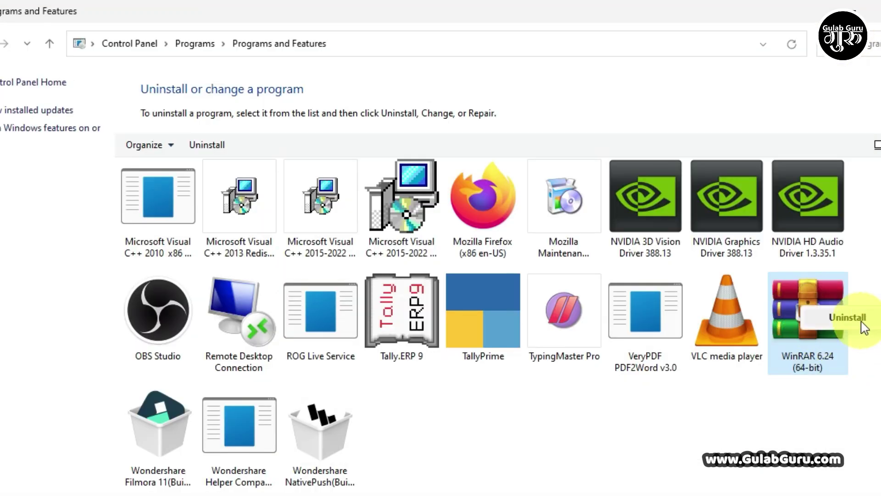
click(848, 317)
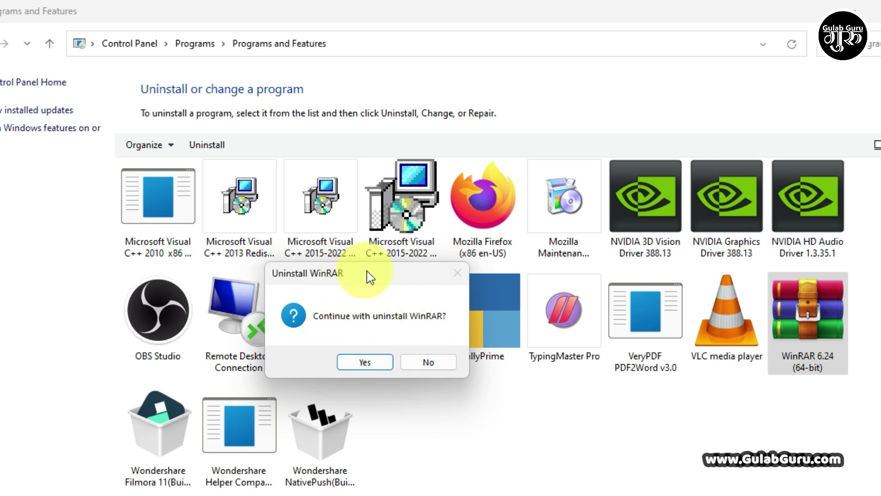
drag(368, 277, 503, 250)
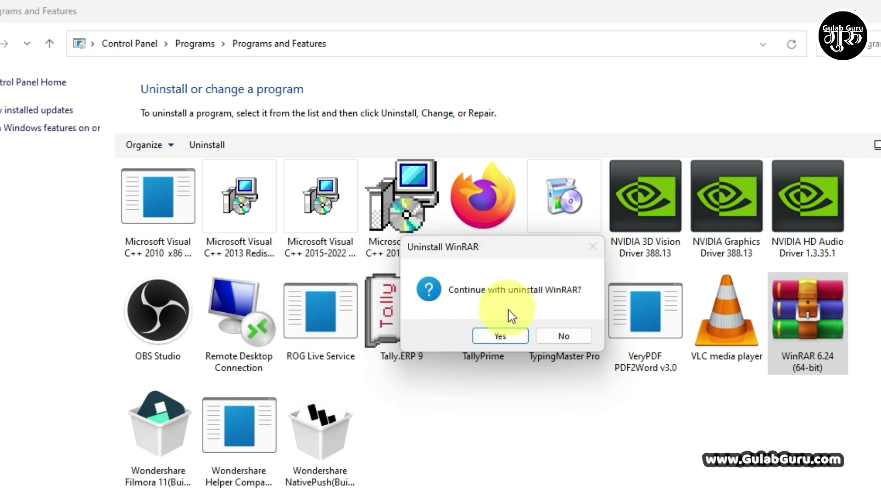
click(500, 340)
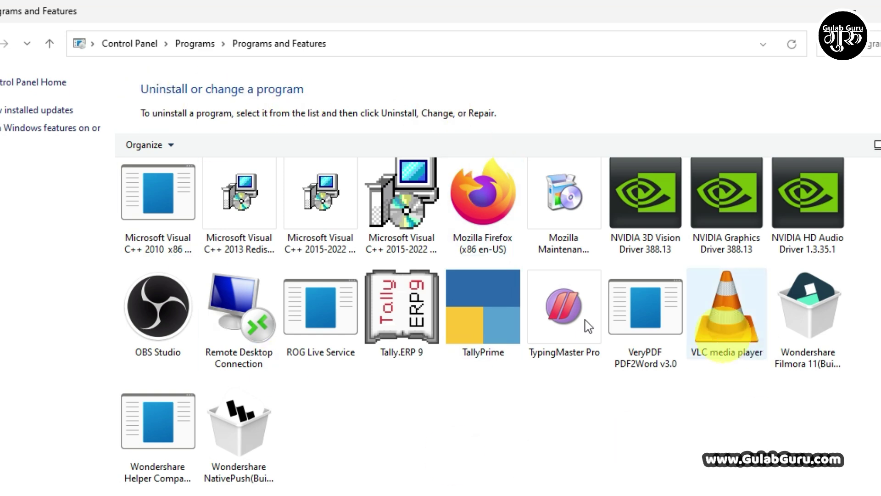
scroll(575, 407, up, 10)
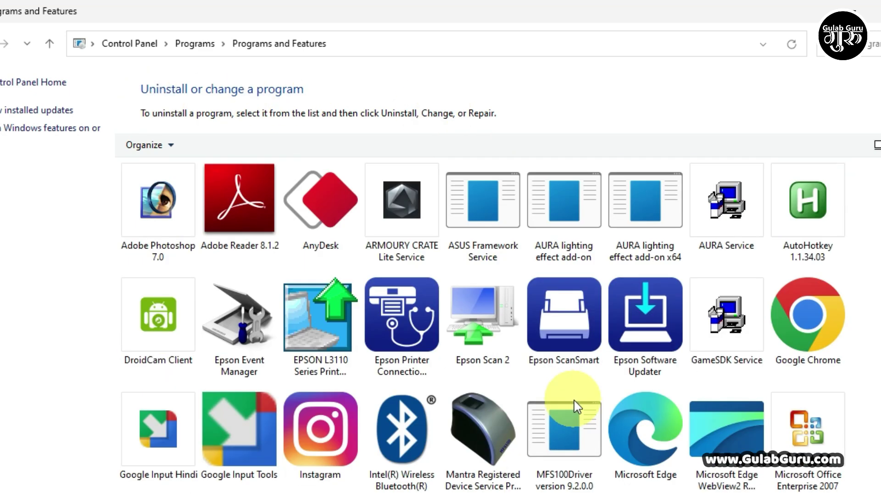